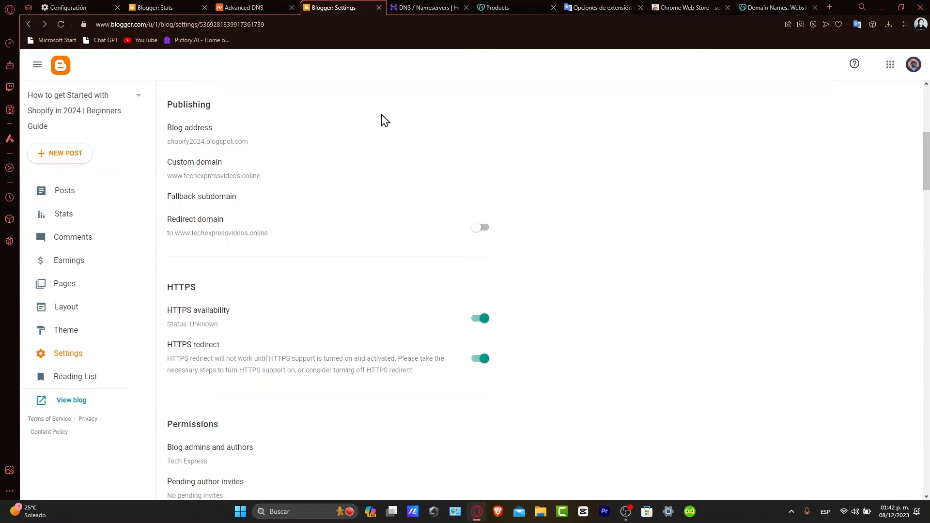
- Move the GoDaddy tab beside Blogger: Settings and close the DNS, Products, extension and Web Store tabs
drag(776, 7, 414, 1)
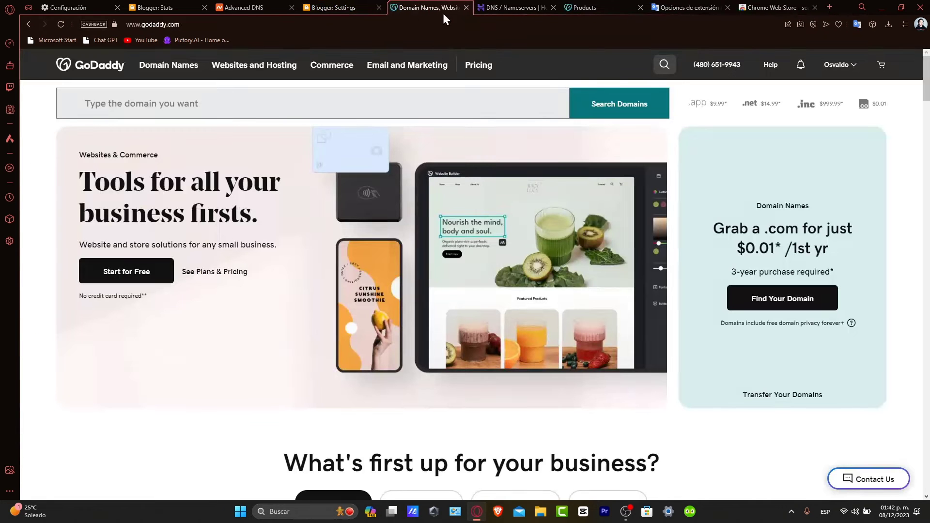
click(554, 8)
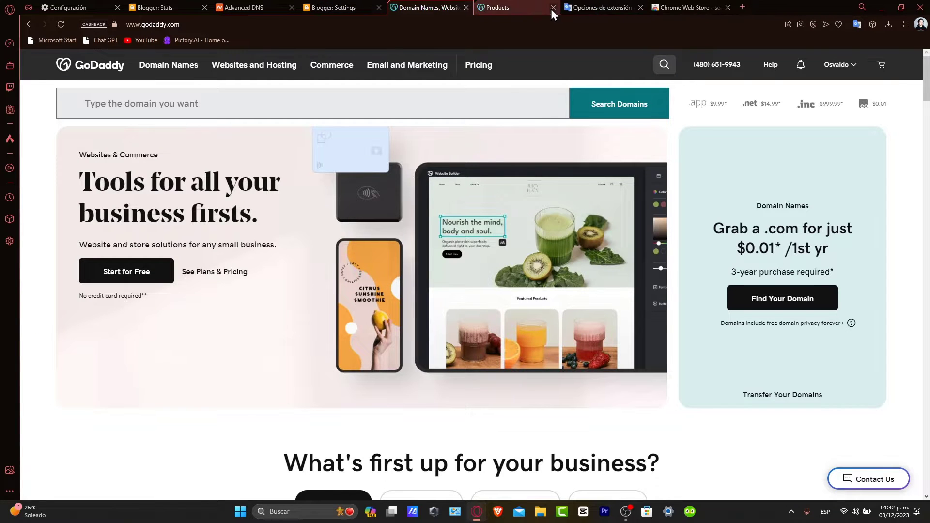
click(554, 8)
click(606, 7)
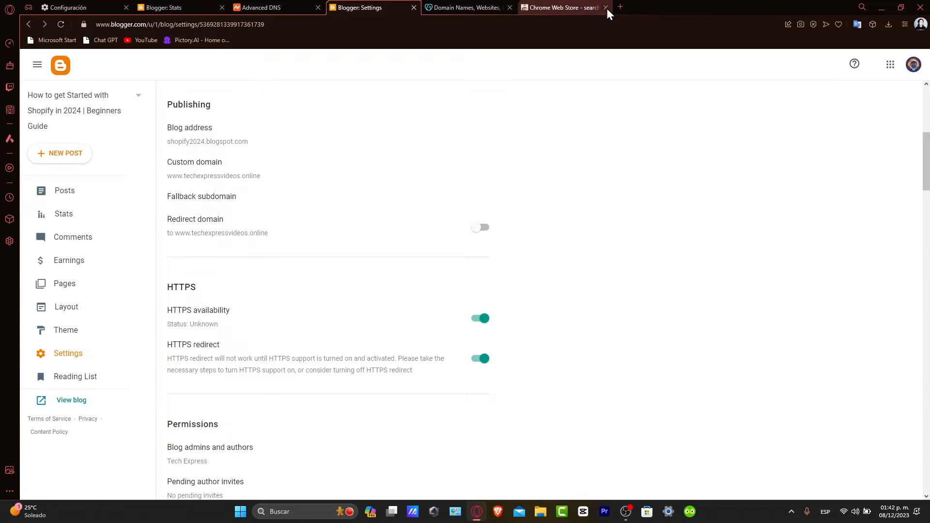
click(606, 8)
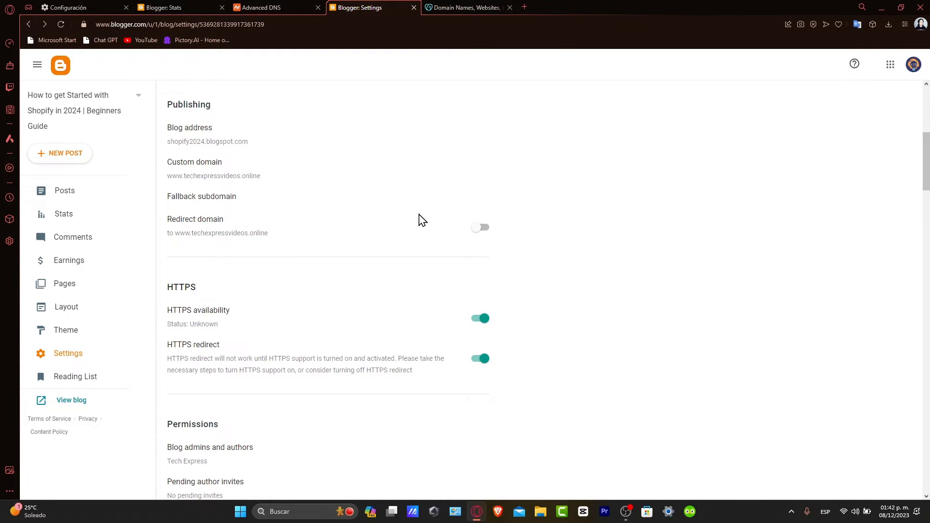
- Open DNS Management for techexpress.ltd from GoDaddy's My Products list
click(459, 8)
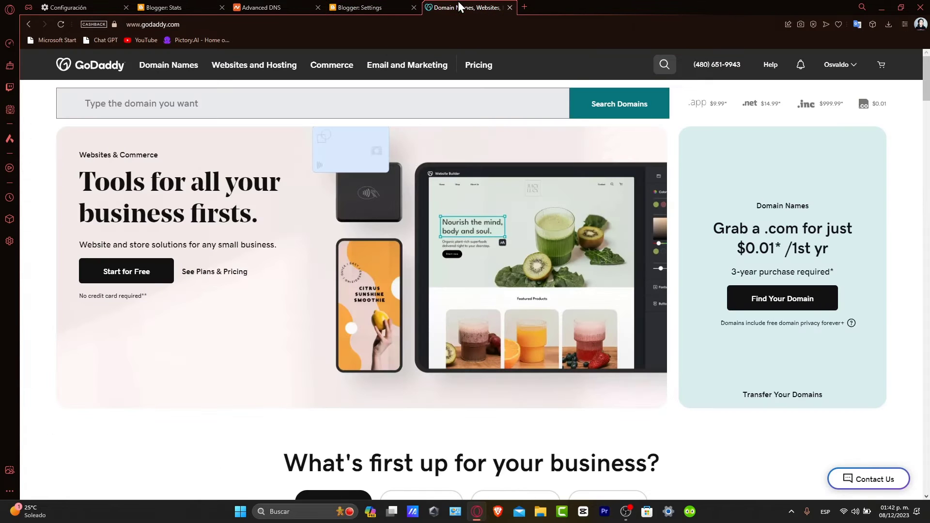
click(186, 66)
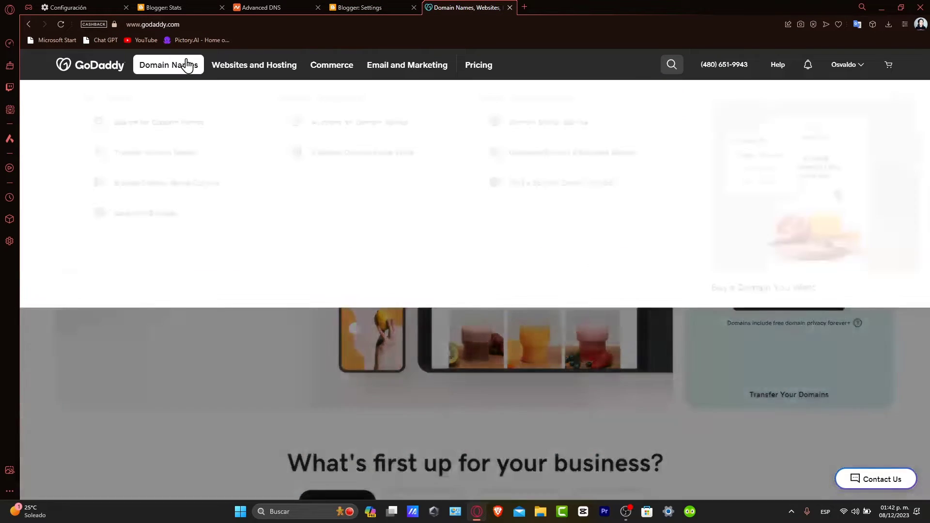
click(849, 65)
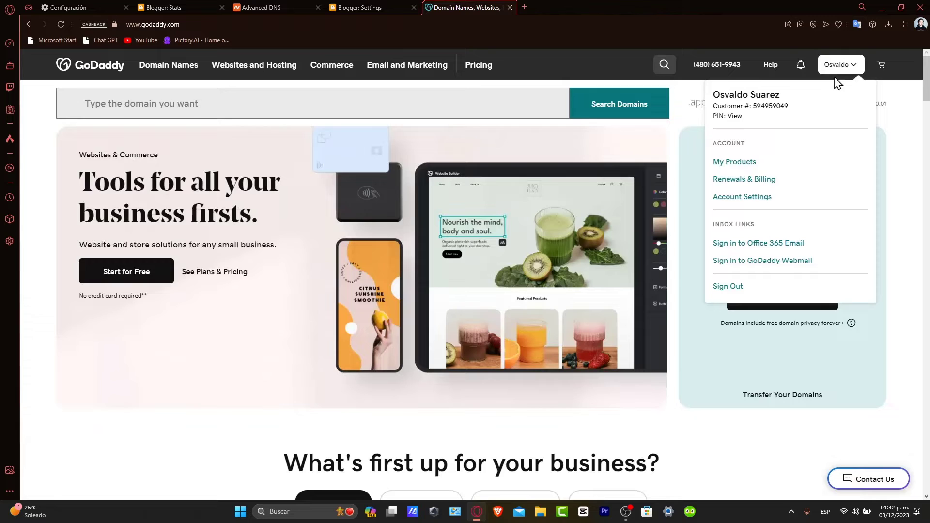
click(750, 163)
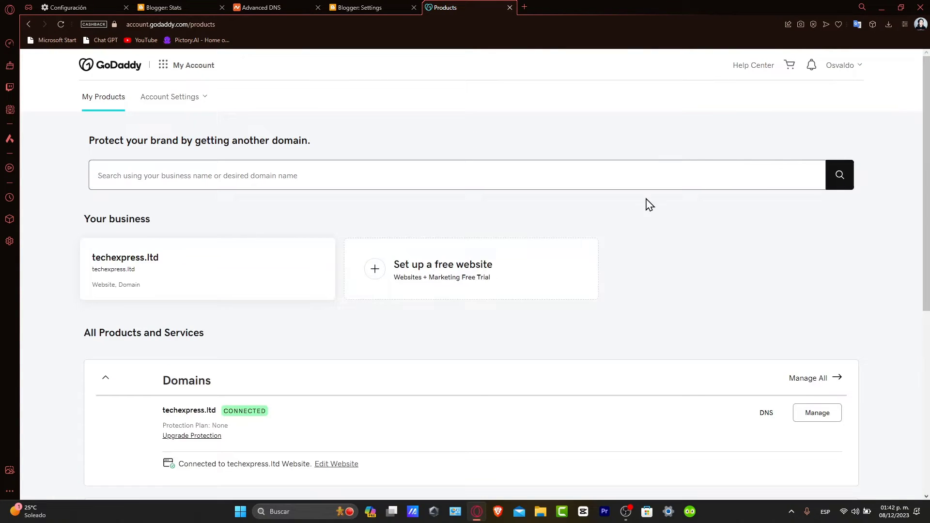
scroll(392, 316, down, 3)
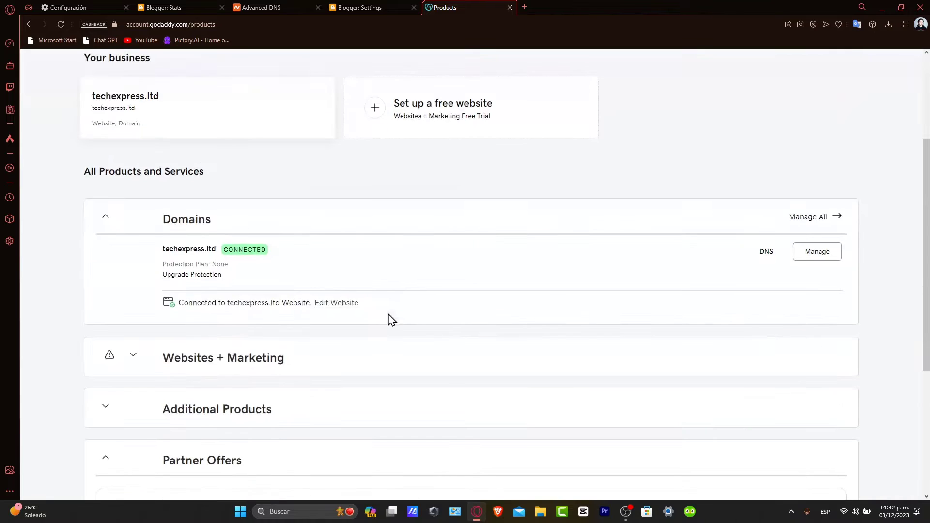
click(766, 256)
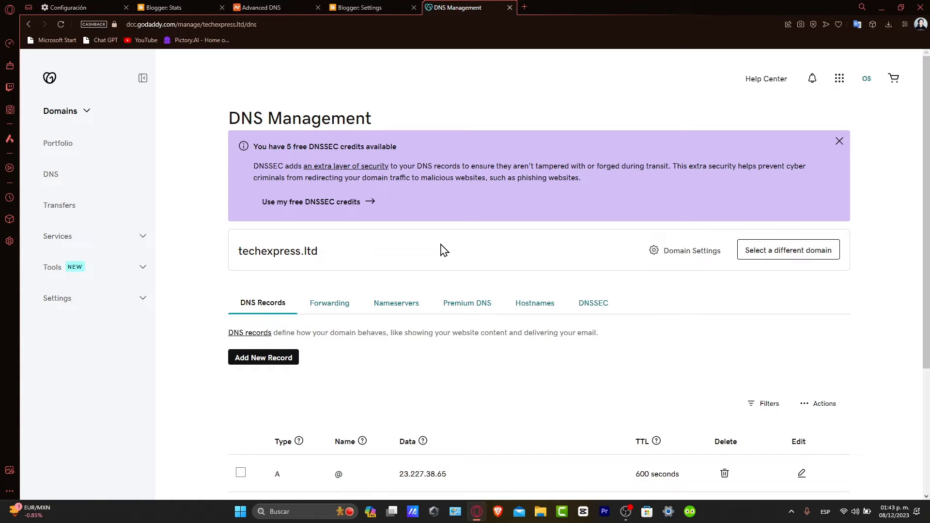
click(384, 4)
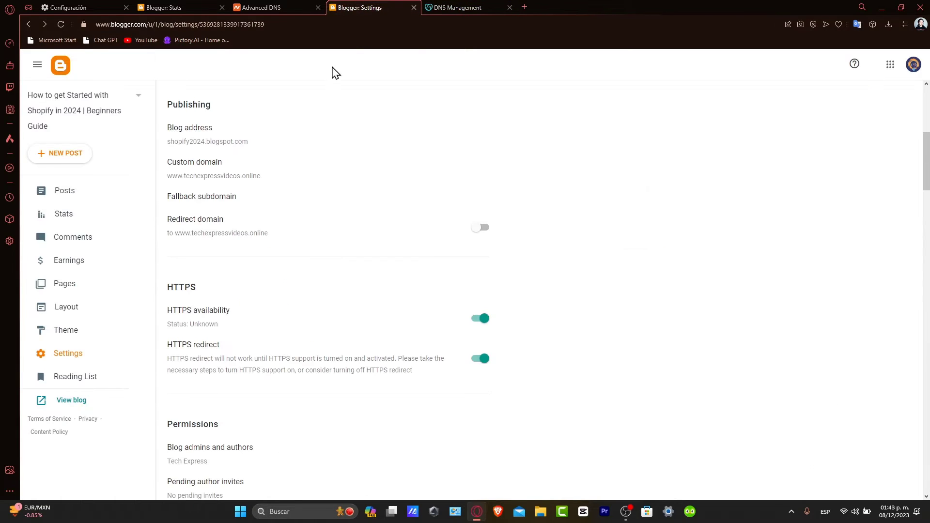
click(64, 356)
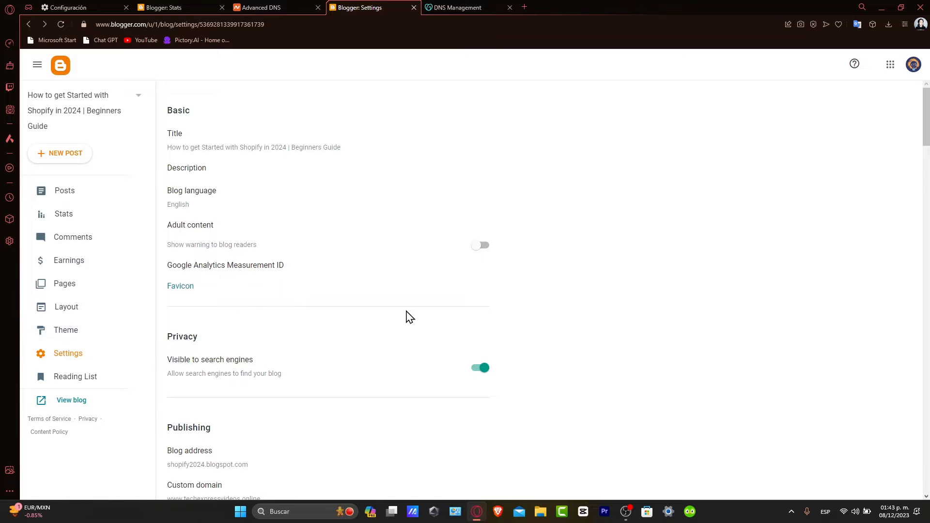
scroll(520, 297, down, 3)
scroll(520, 297, down, 2)
scroll(520, 297, up, 2)
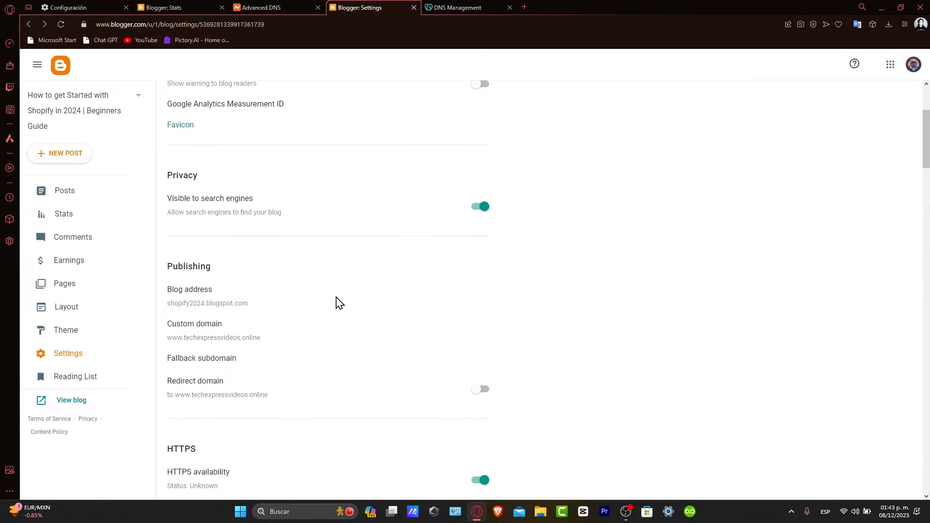
drag(216, 268, 162, 272)
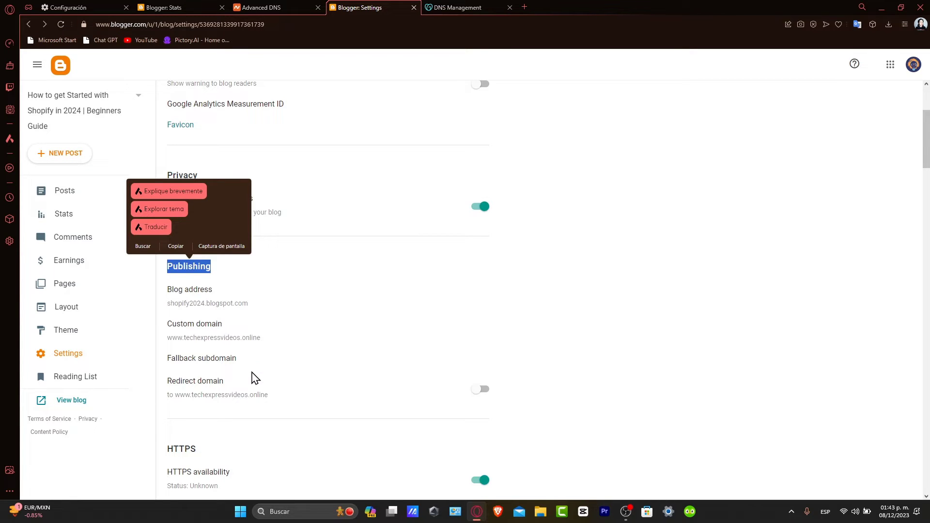
click(209, 330)
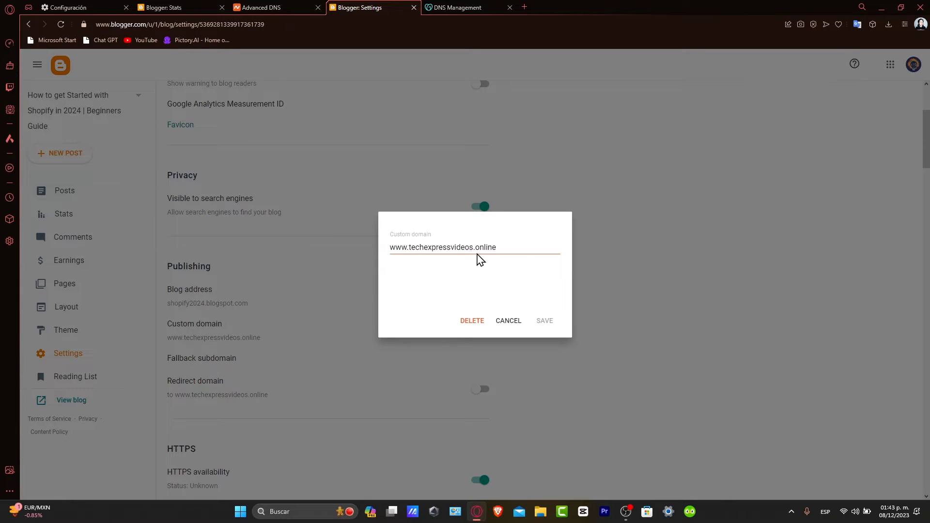
drag(499, 247, 233, 250)
click(458, 6)
click(274, 224)
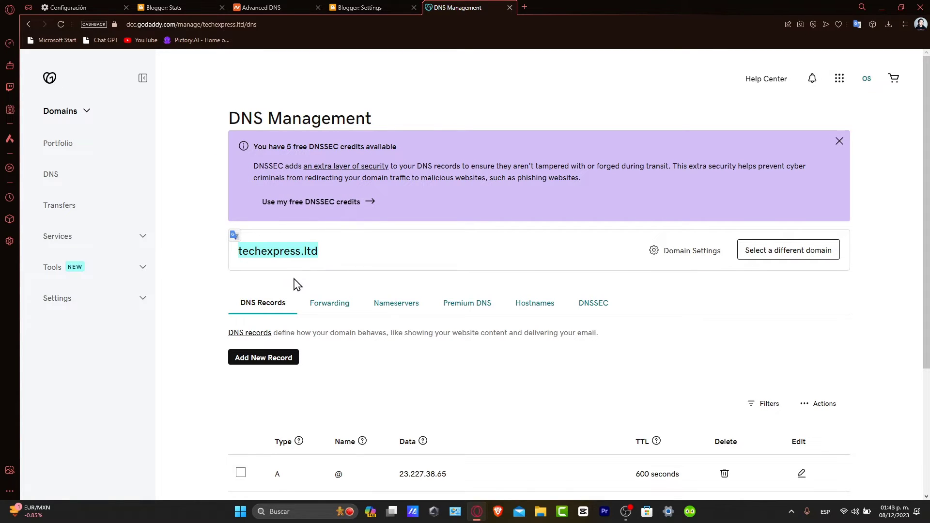
click(361, 8)
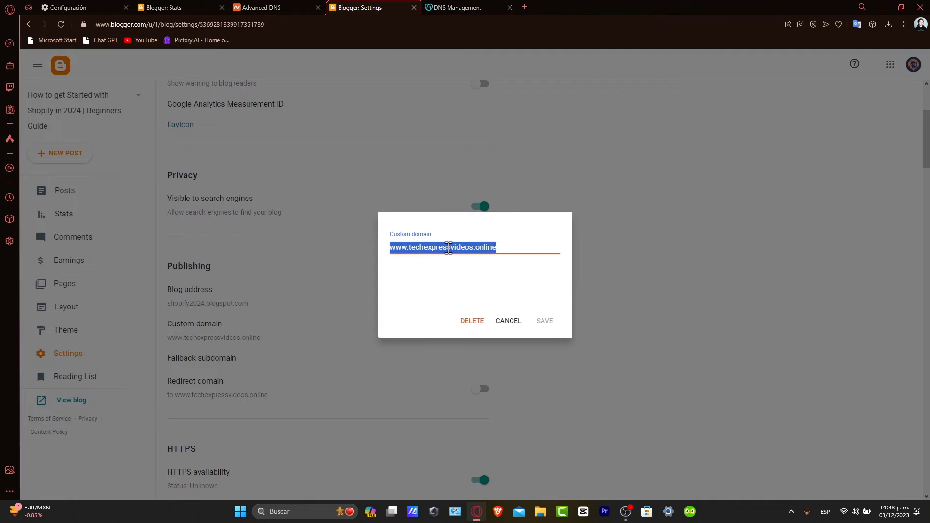
text(www.)
key(ctrl+v)
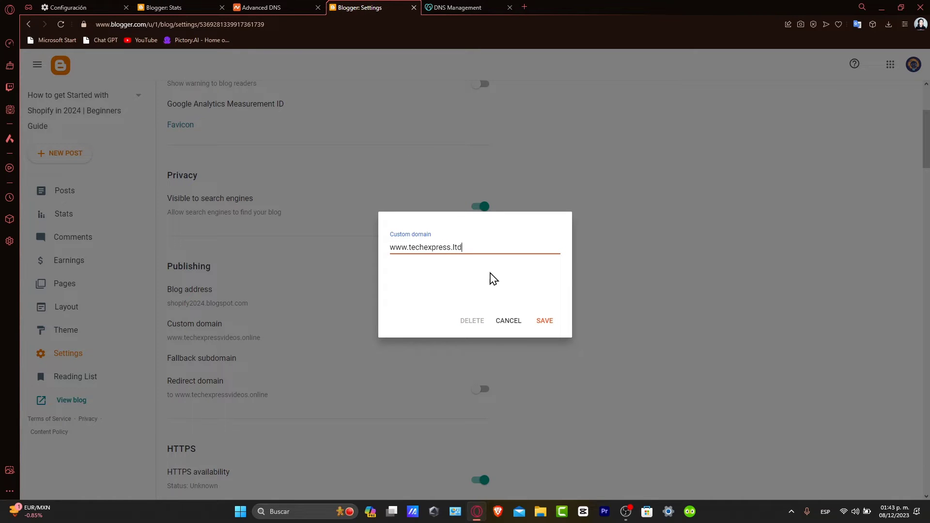
click(542, 320)
click(540, 303)
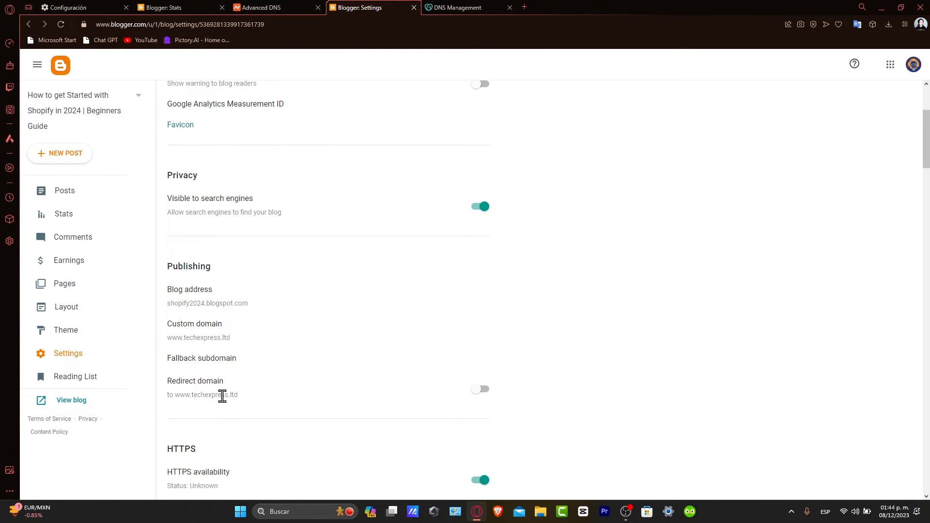
click(224, 340)
click(484, 248)
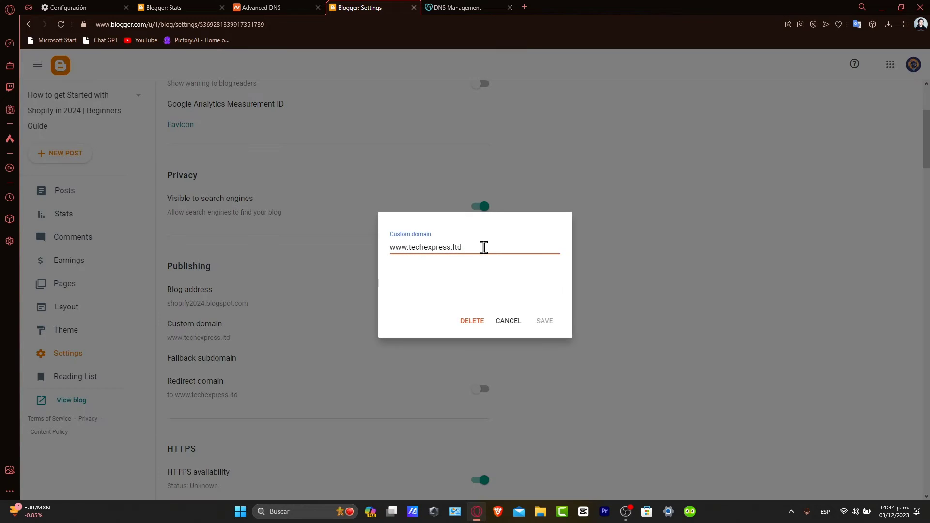
key(BackSpace)
text(site)
click(541, 322)
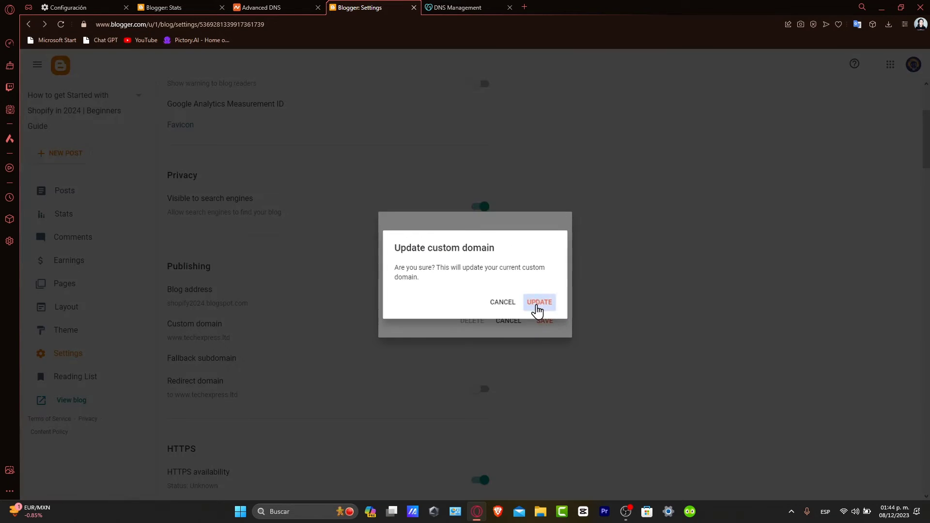
click(539, 302)
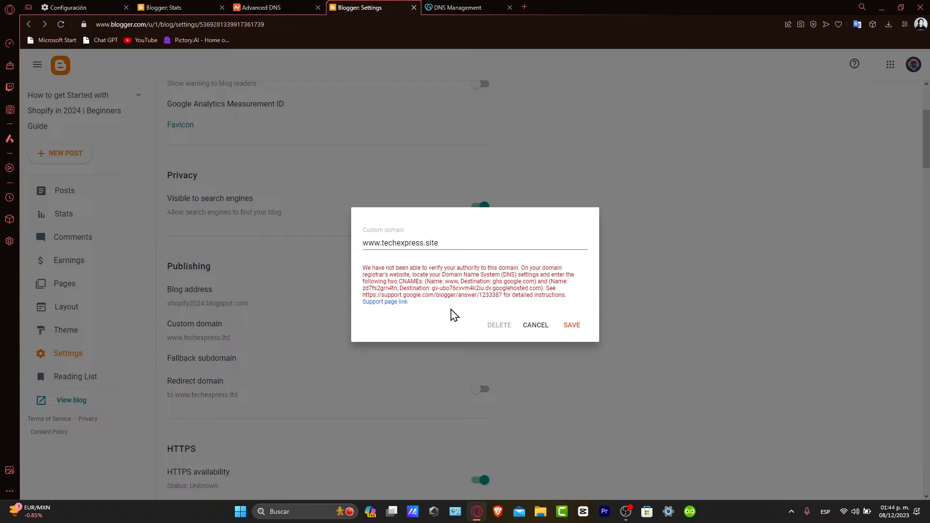
- Copy the ghs.google.com CNAME destination from Blogger's verification error
drag(501, 275, 565, 295)
click(503, 290)
drag(493, 282, 536, 283)
key(ctrl+c)
- Add a GoDaddy CNAME record named www pointing to ghs.google.com and save it
click(463, 5)
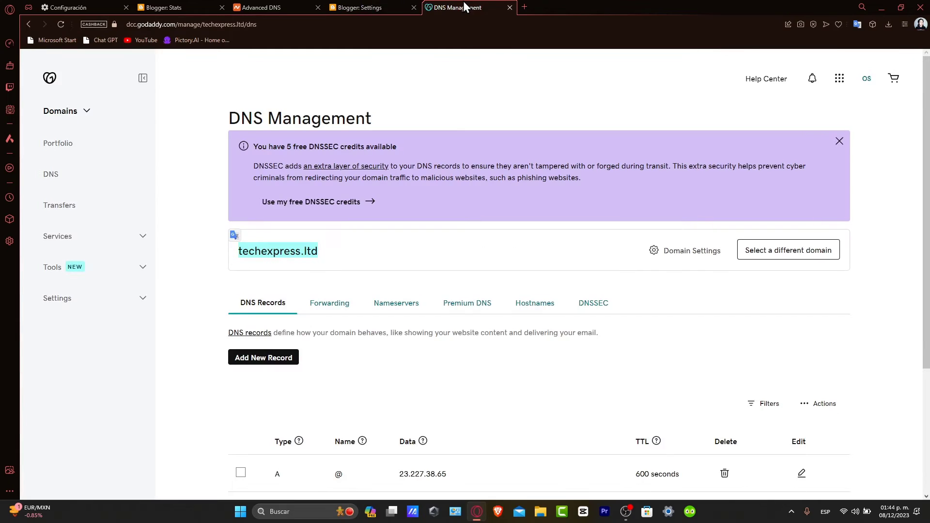
scroll(493, 173, down, 3)
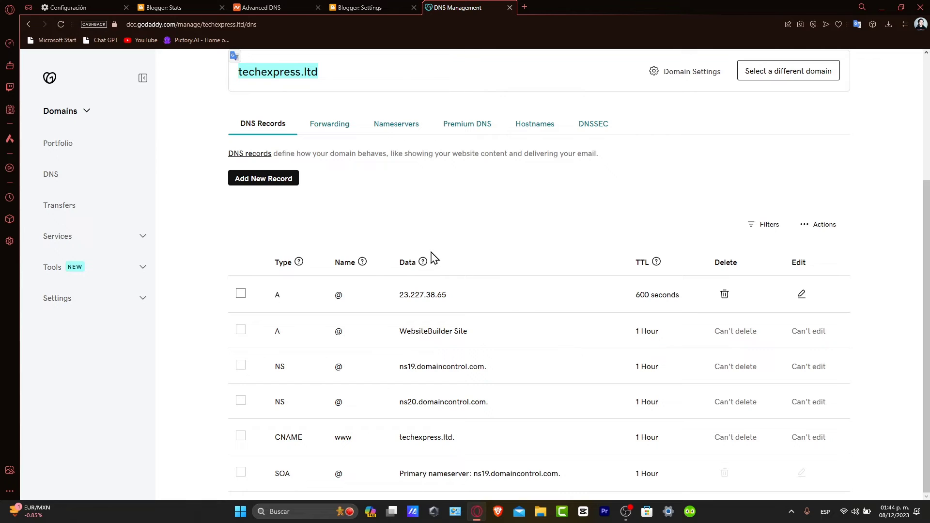
click(273, 179)
click(305, 244)
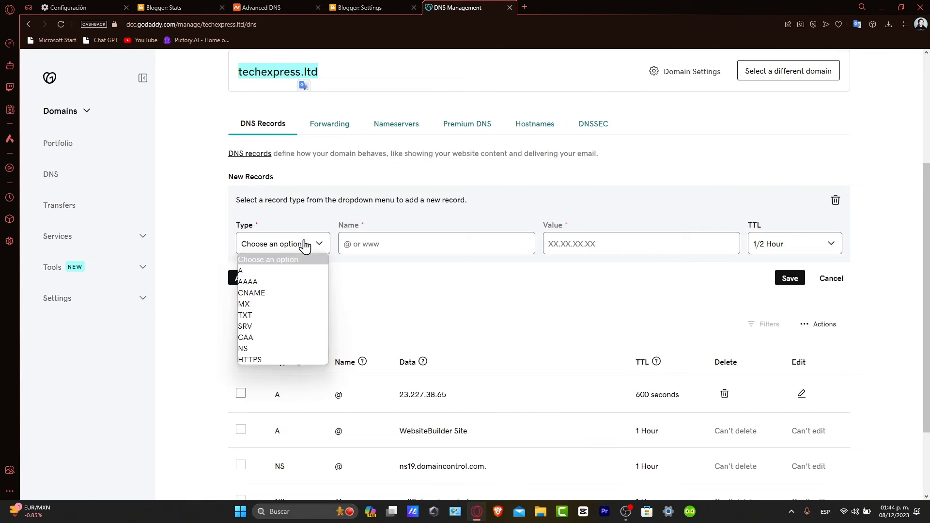
click(290, 295)
click(378, 247)
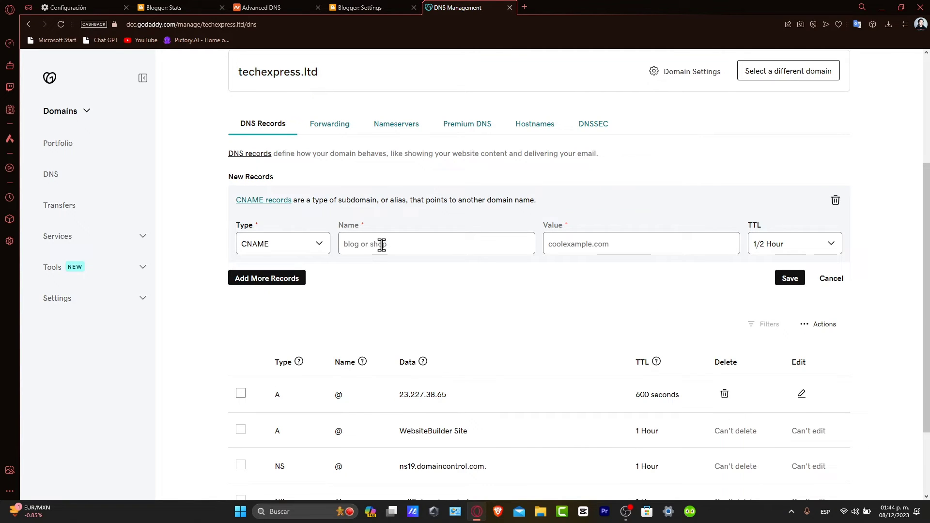
text(www)
click(588, 245)
key(ctrl+v)
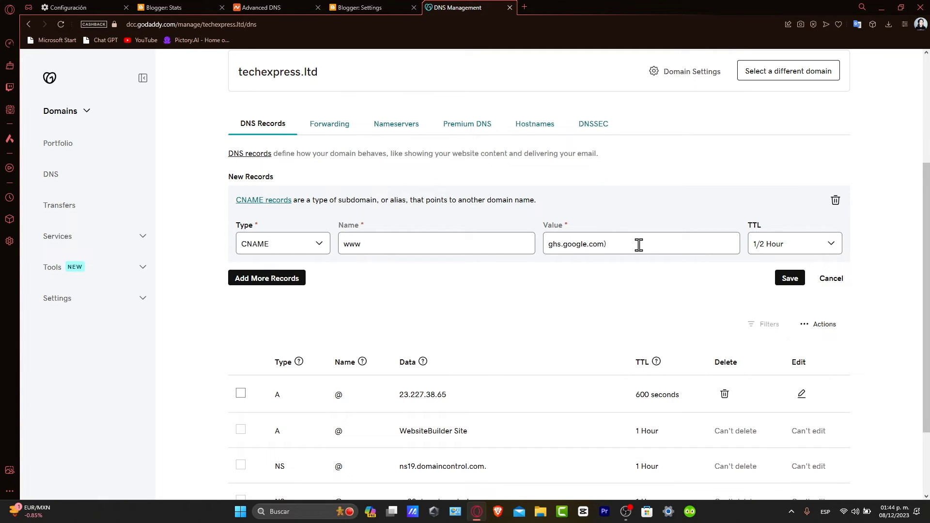
key(BackSpace)
click(791, 278)
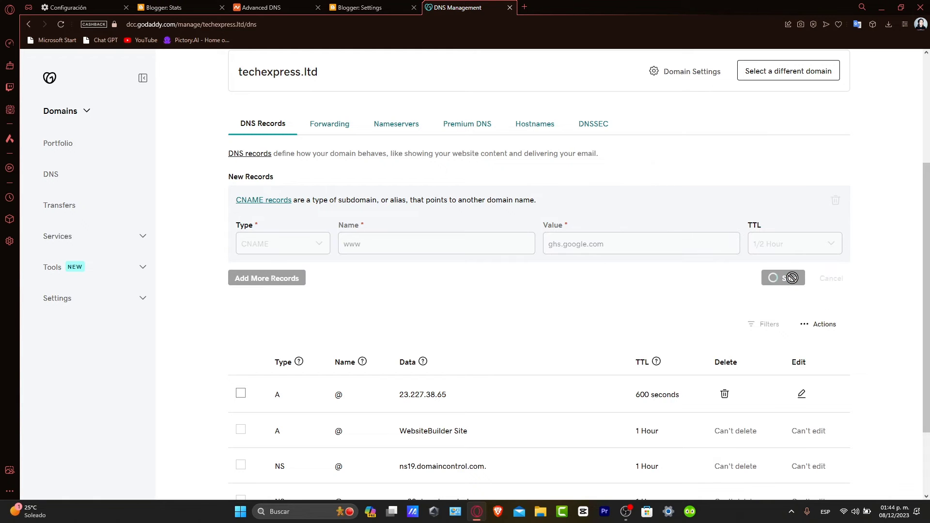
click(360, 7)
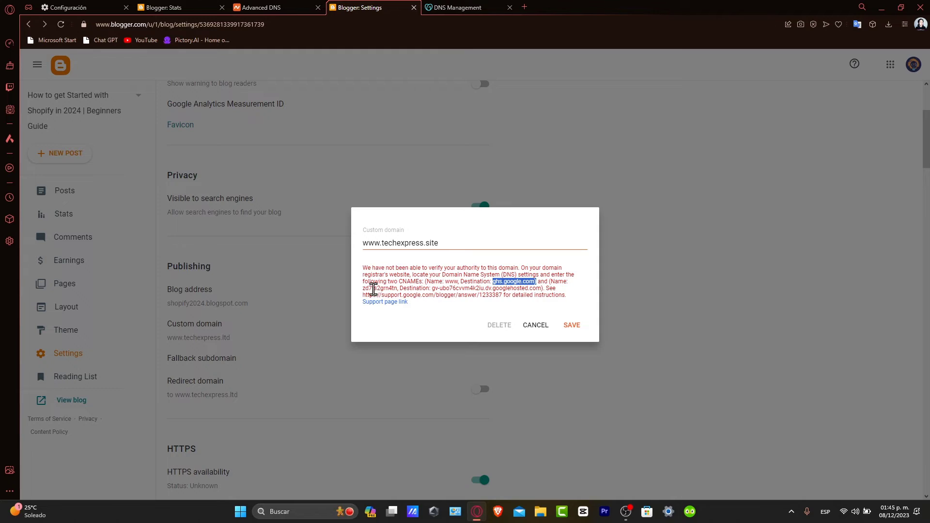
- Copy Blogger's second CNAME verification name into the GoDaddy record's Name field
double_click(380, 288)
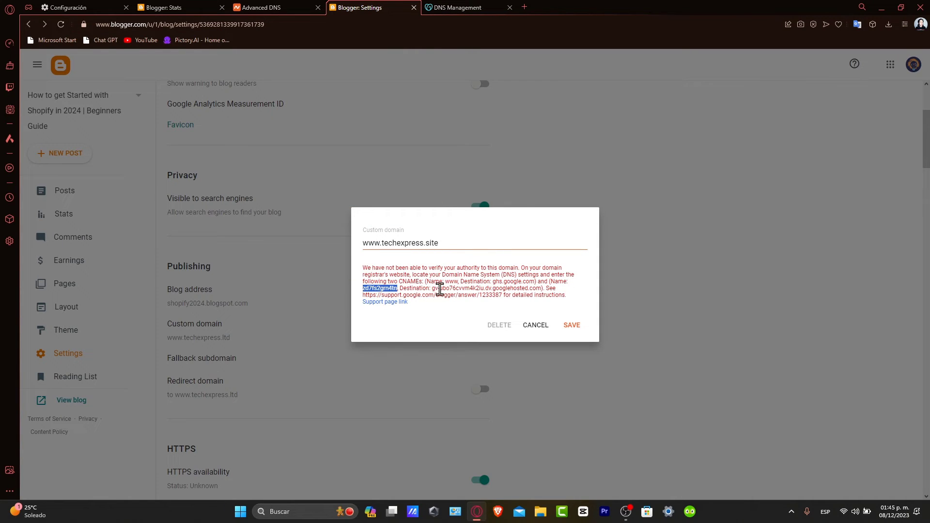
click(458, 7)
click(313, 135)
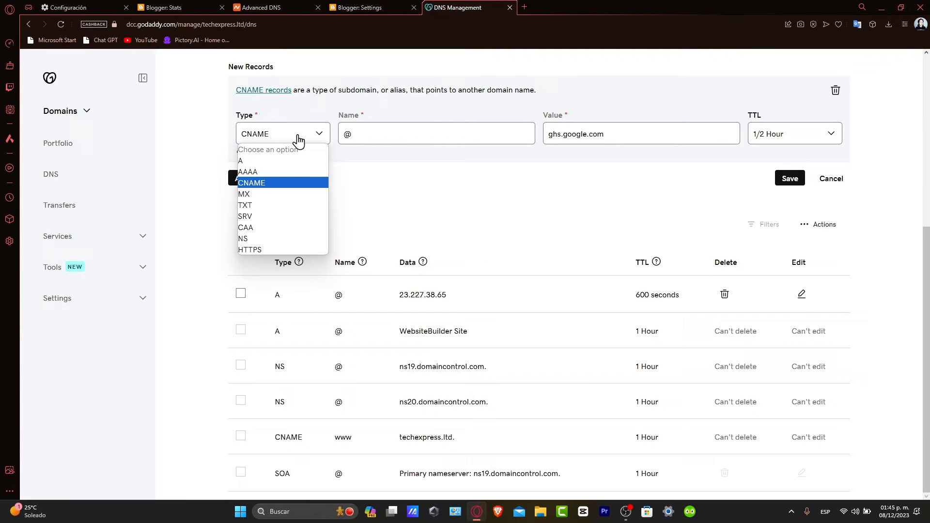
double_click(368, 133)
key(ctrl+v)
- Paste the googlehosted.com verification destination as the record's Value and save it
click(368, 7)
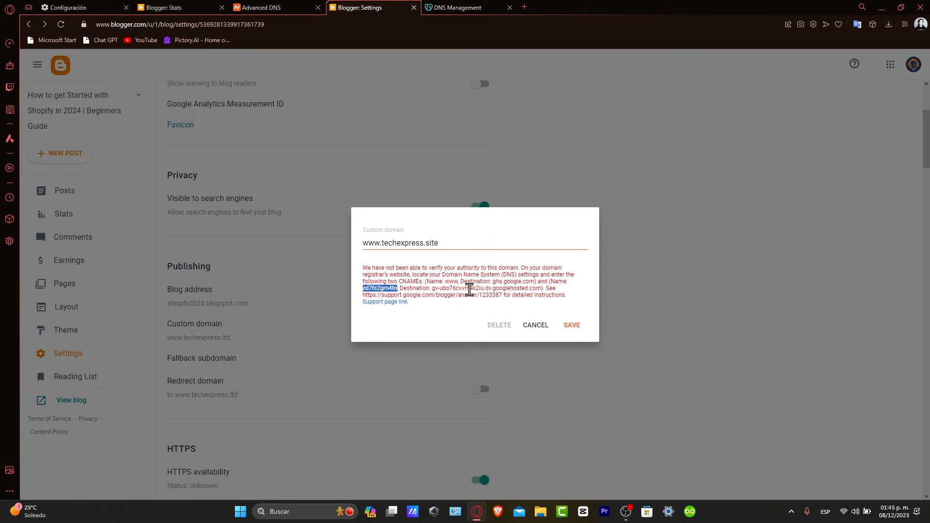
click(470, 289)
drag(431, 289, 542, 289)
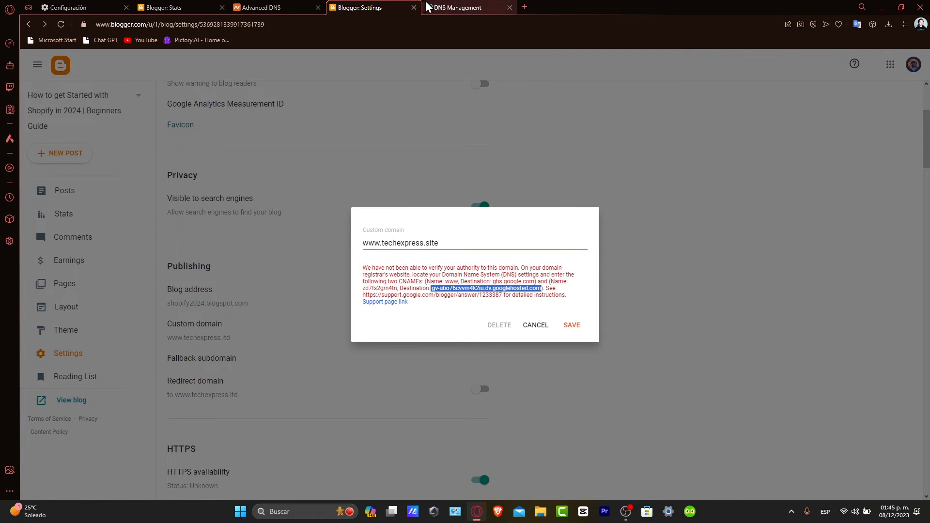
click(429, 6)
triple_click(591, 133)
key(ctrl+v)
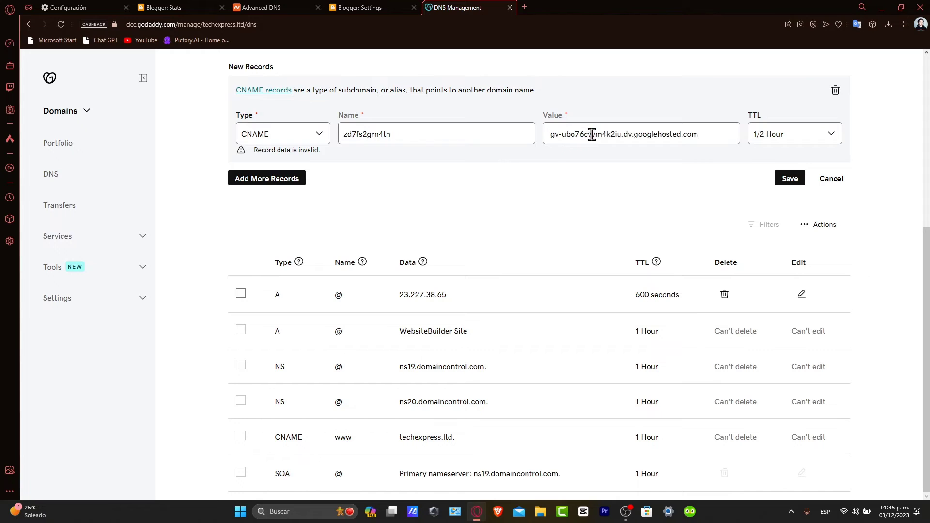
click(790, 178)
scroll(715, 362, up, 6)
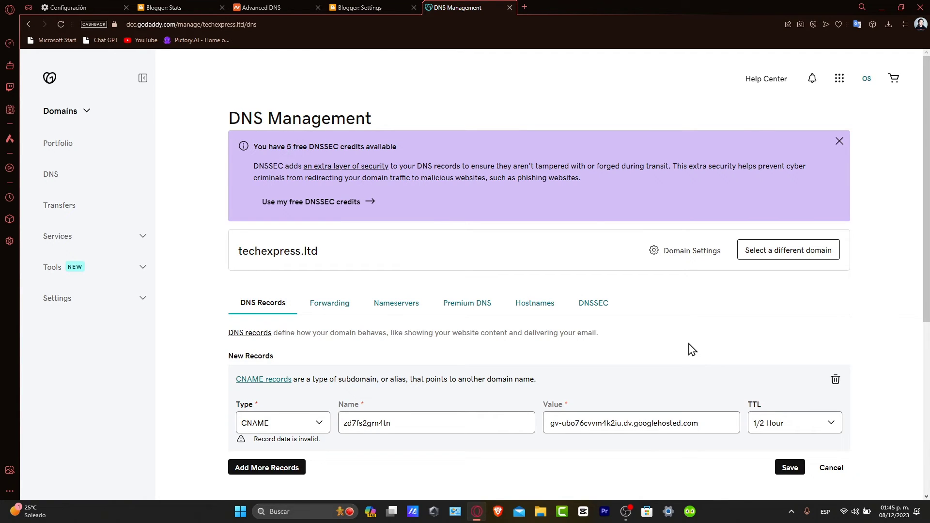
click(262, 7)
click(359, 8)
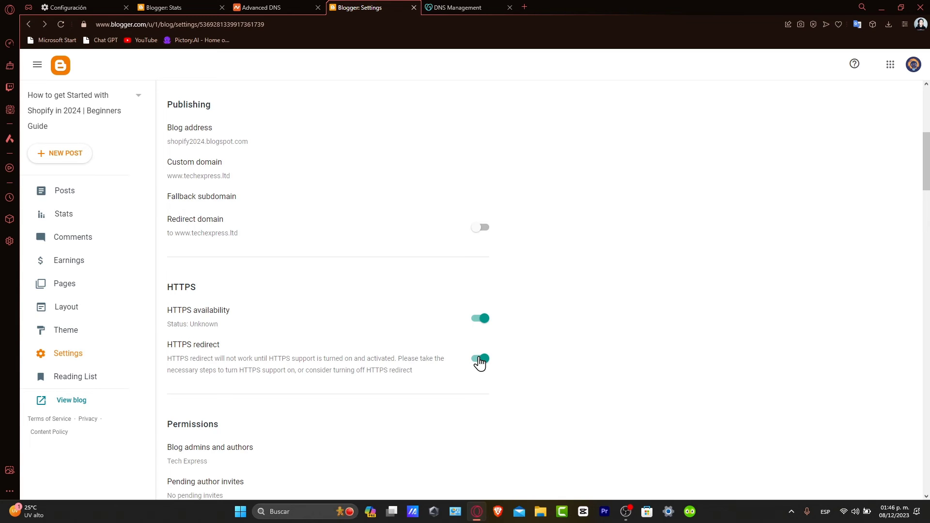
click(458, 7)
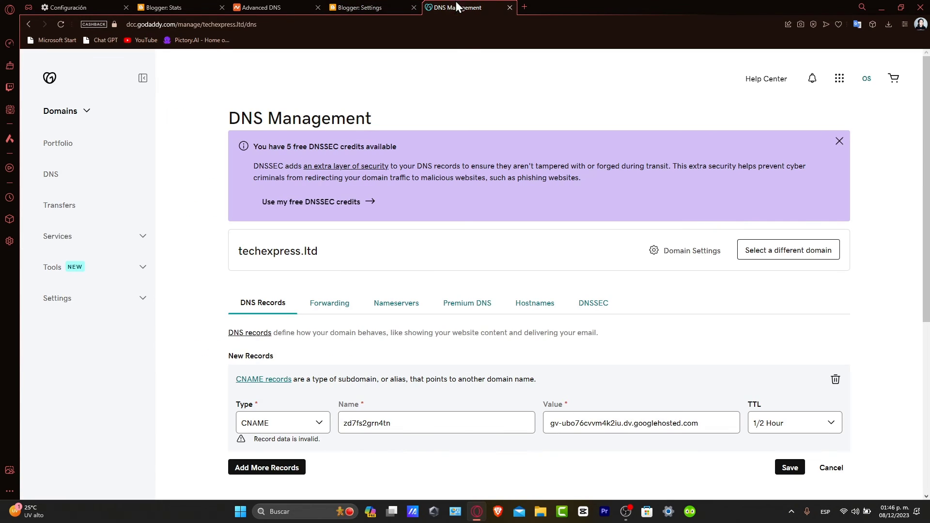
drag(328, 255, 238, 252)
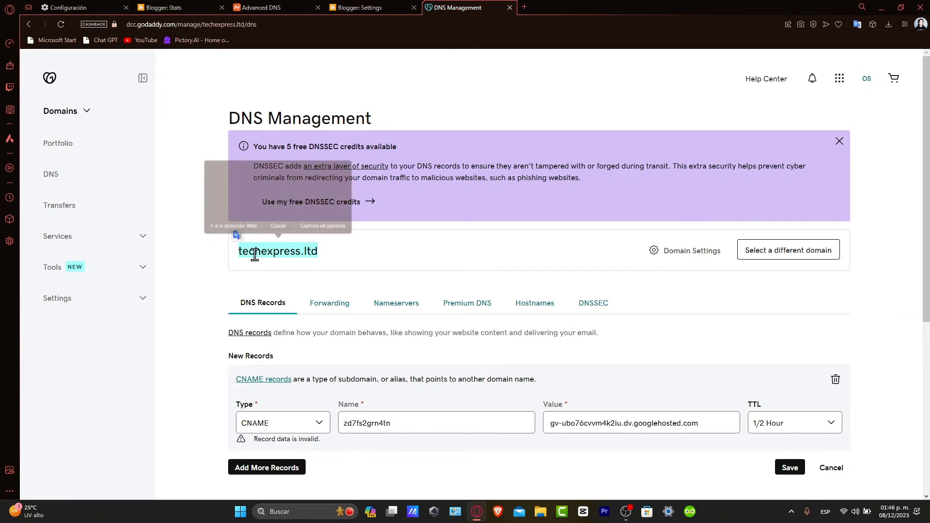
- Load techexpress.ltd in a new tab, showing GoDaddy's Coming Soon placeholder, then return to DNS Management
click(525, 8)
key(ctrl+v)
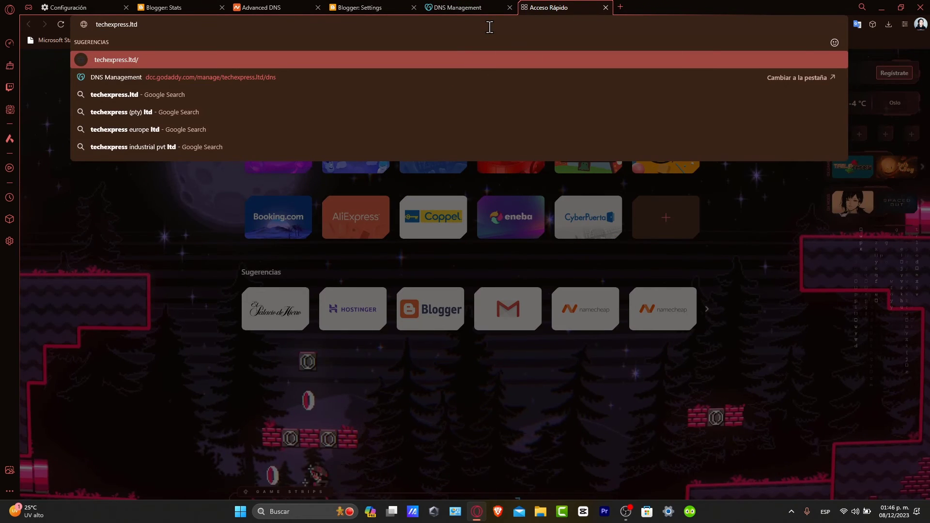
key(Return)
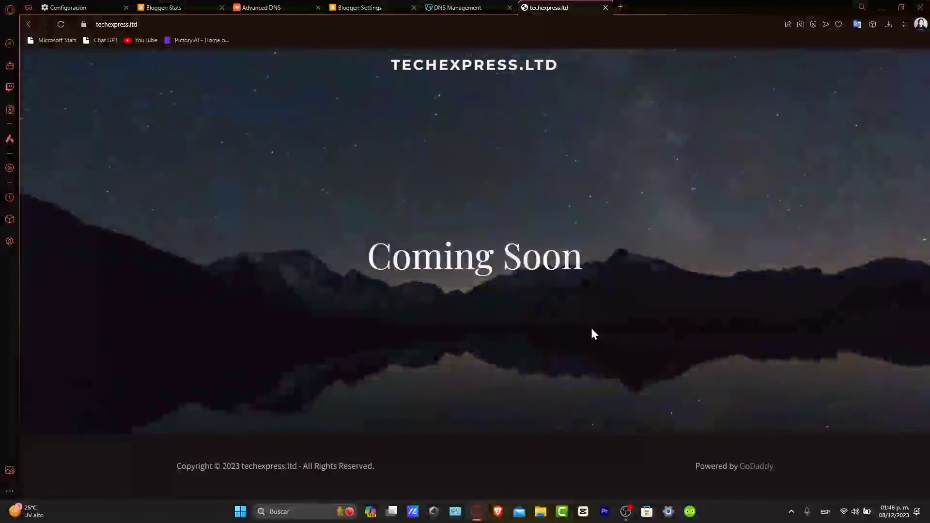
click(485, 7)
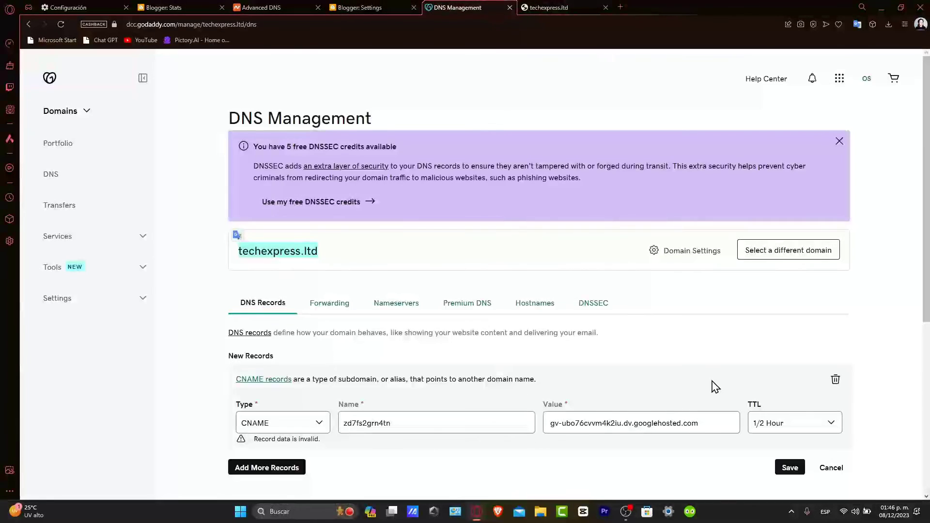
- Scroll through the Shopify 2024 Beginners Guide post preview down to its embedded video
scroll(699, 386, down, 3)
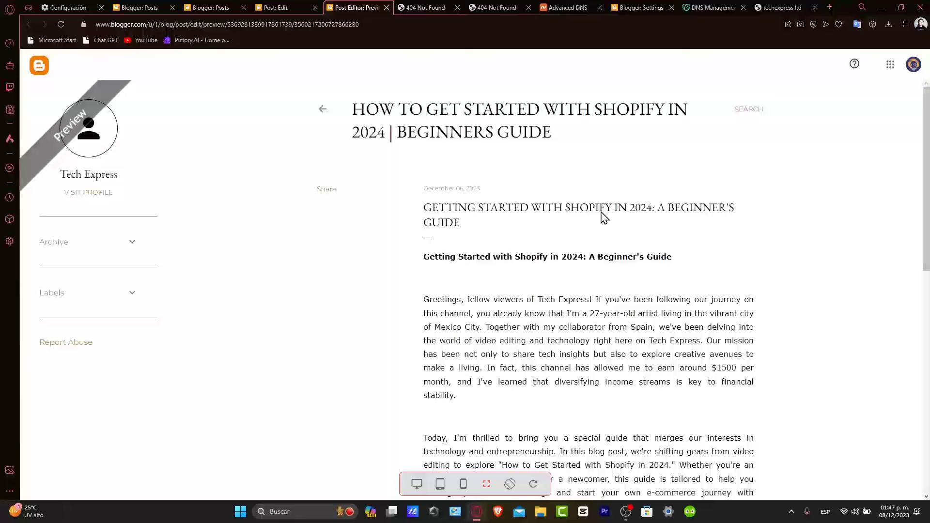
scroll(551, 242, down, 10)
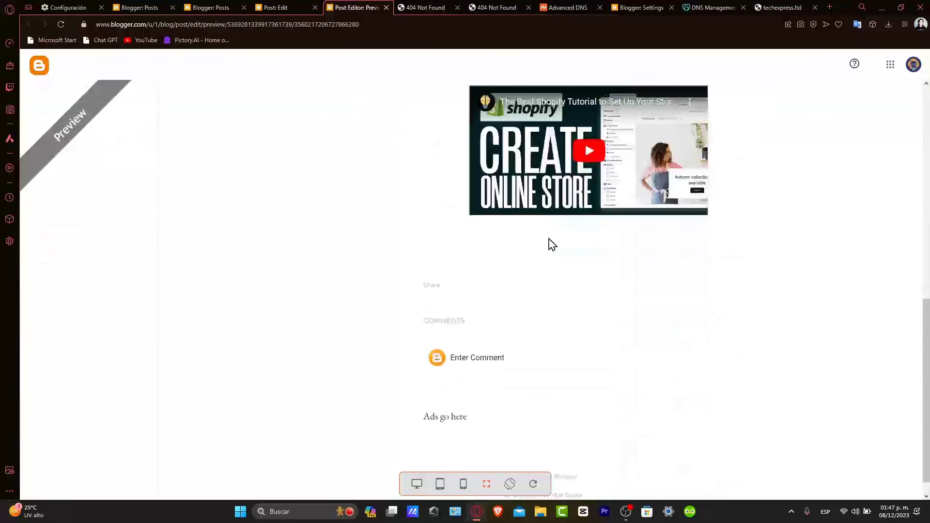